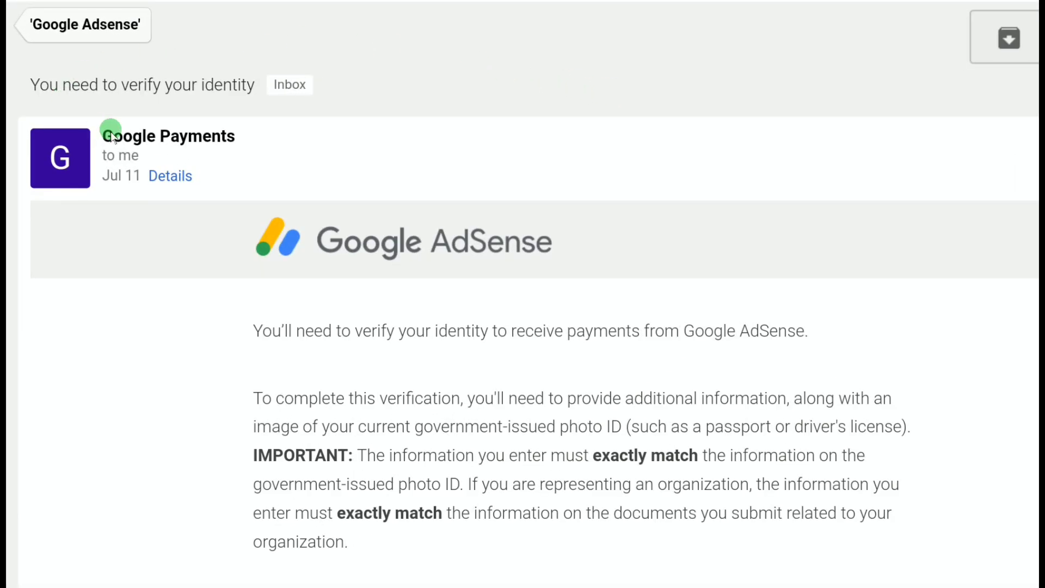
pyautogui.scroll(-4, 355, 129)
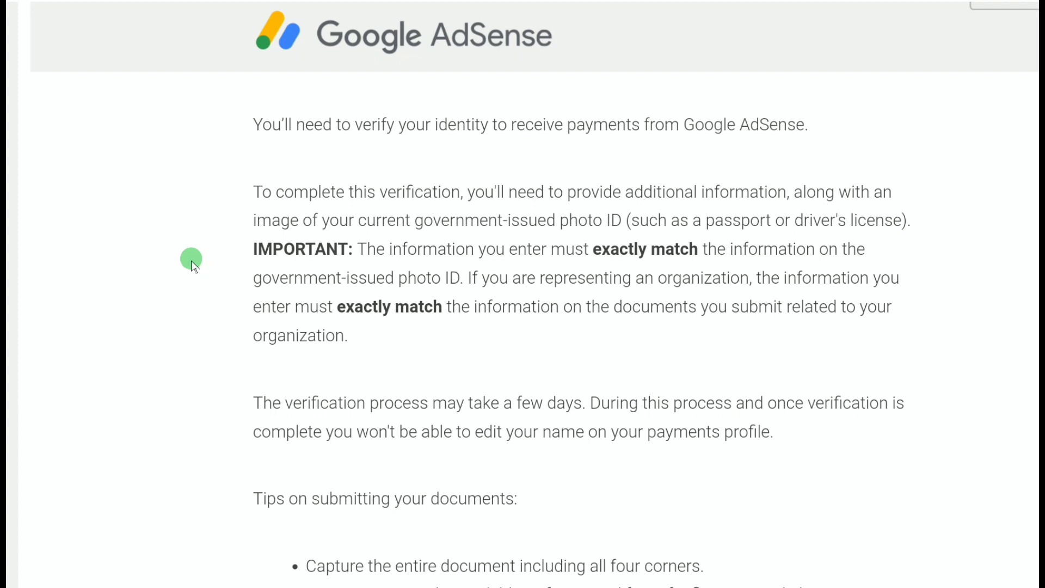
pyautogui.scroll(-8, 191, 261)
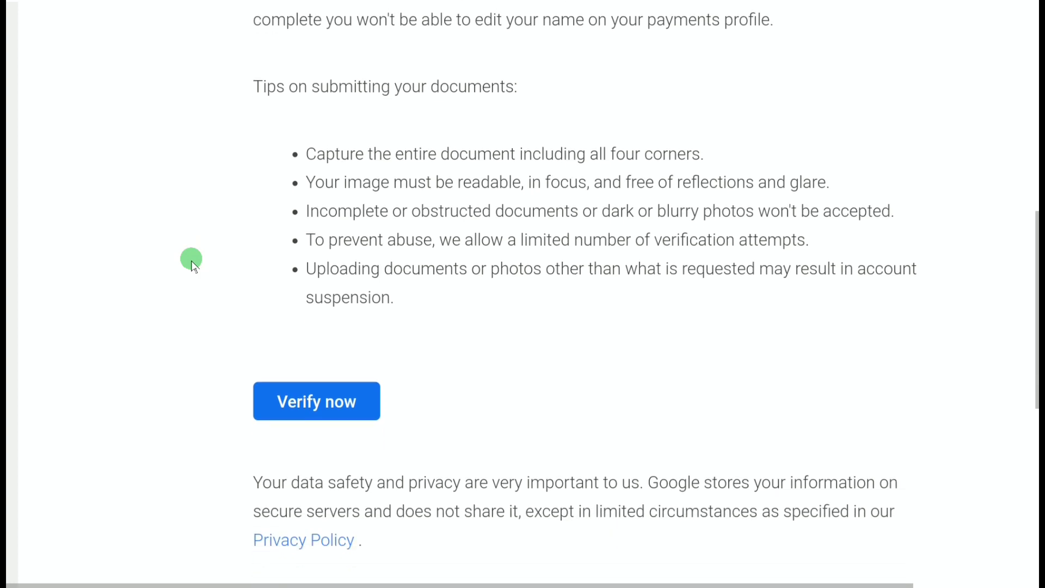
# - Scroll the AdSense verification email down to its Verify now section
pyautogui.scroll(-1, 191, 261)
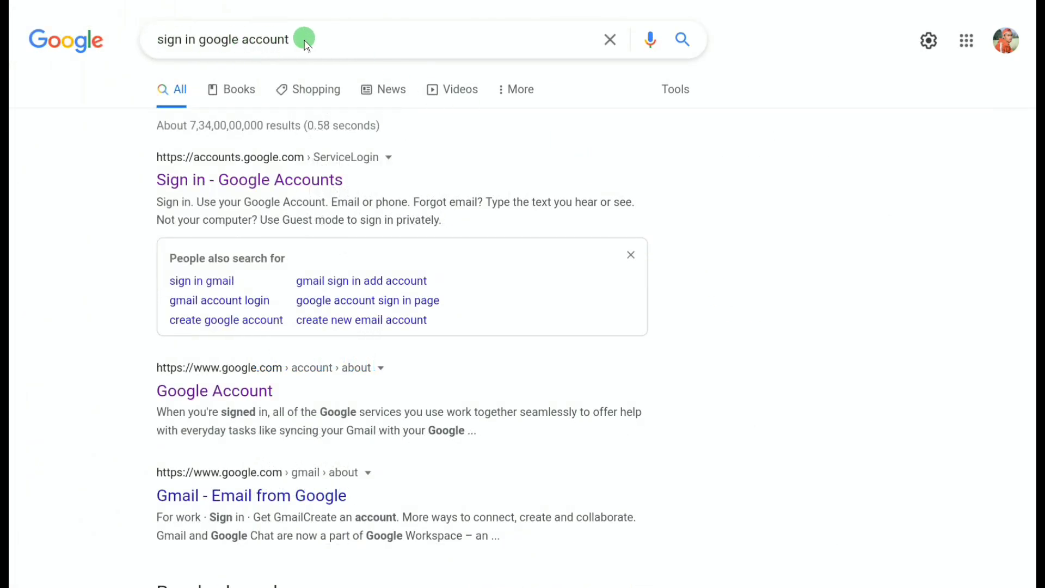
# - Sign in to Google Account and find Google Dashboard under Data & personalization
pyautogui.click(220, 181)
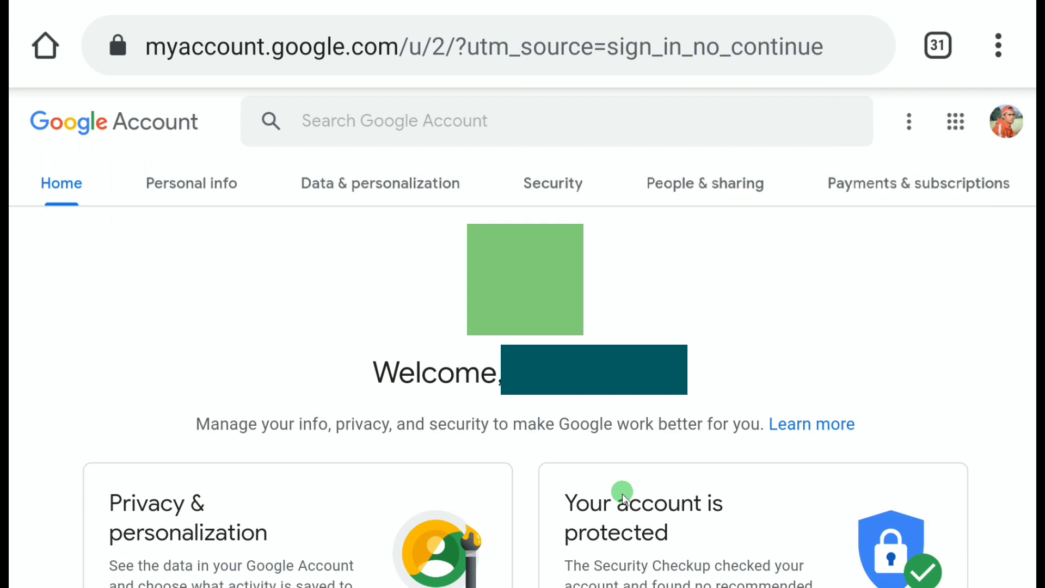
pyautogui.click(358, 199)
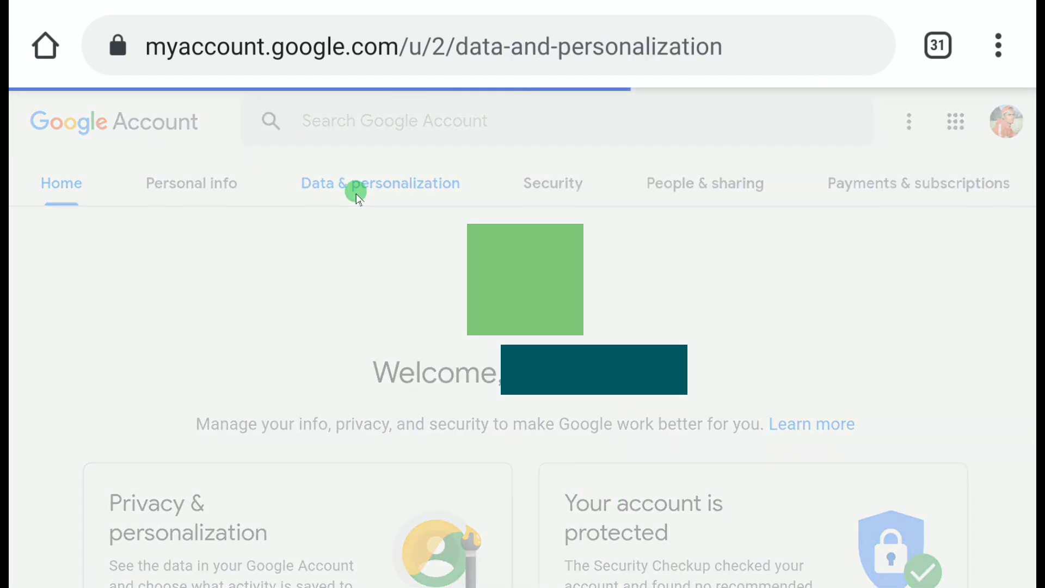
pyautogui.scroll(-1, 370, 174)
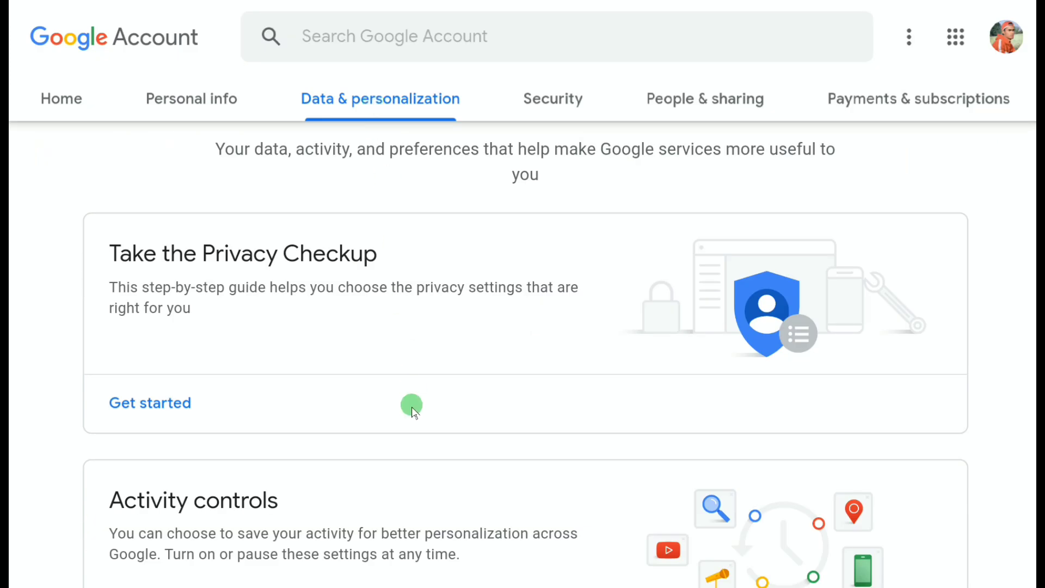
pyautogui.scroll(-10, 412, 406)
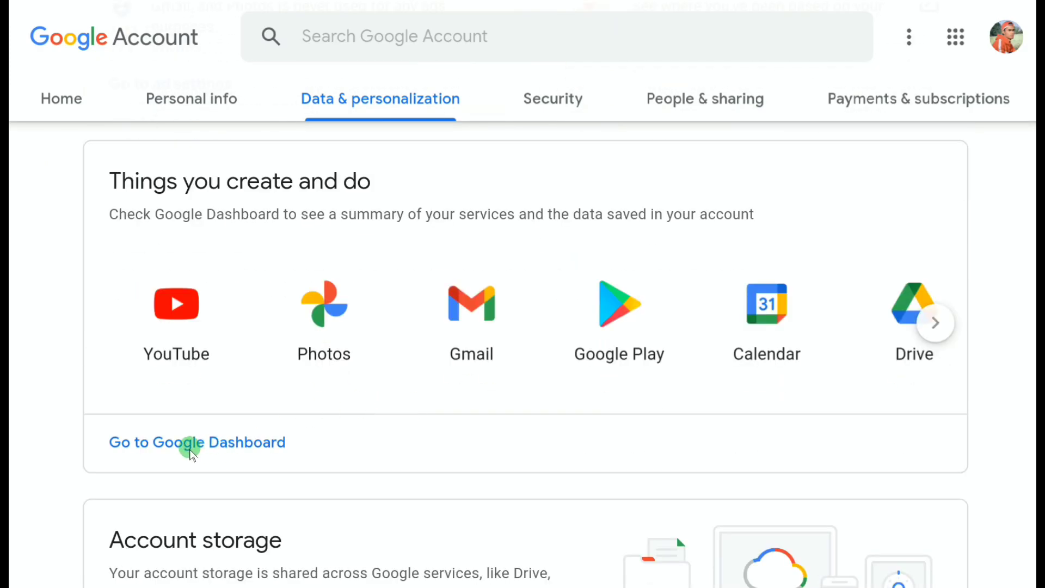
pyautogui.click(168, 450)
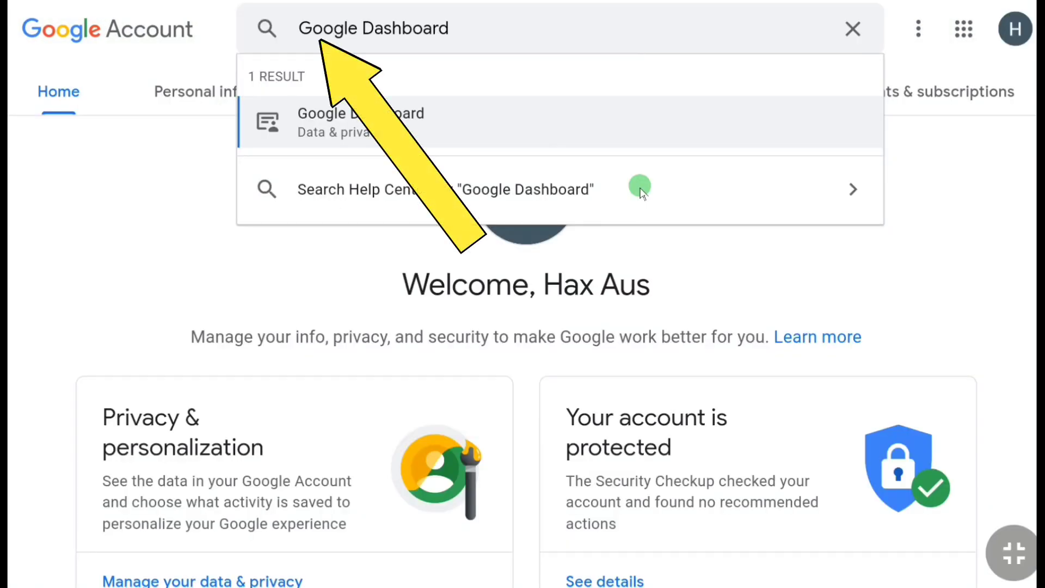
# - Open Google Dashboard and go to AdSense settings under Other Google services
pyautogui.click(349, 115)
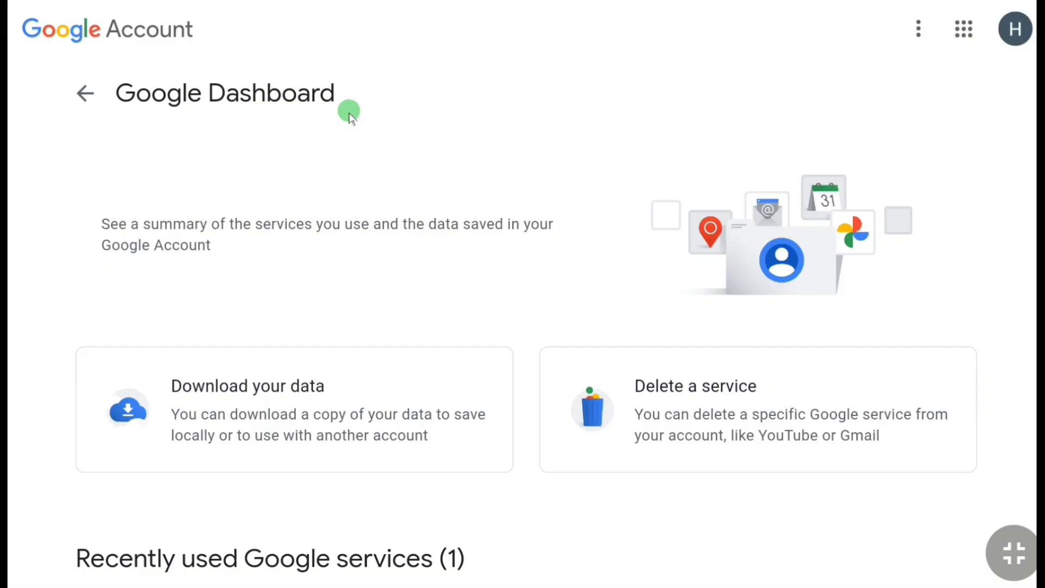
pyautogui.scroll(-15, 411, 465)
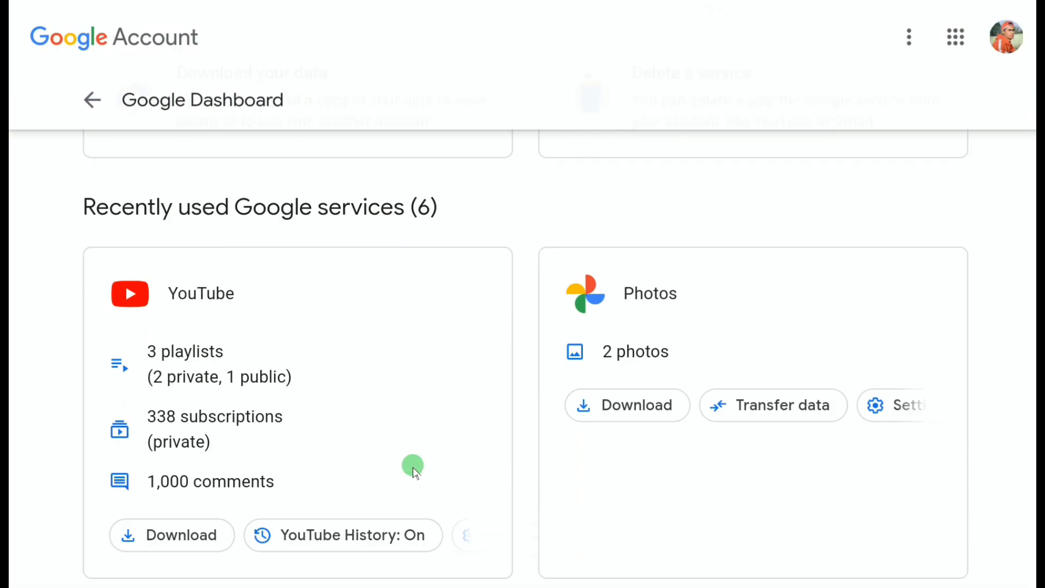
pyautogui.scroll(-8, 414, 468)
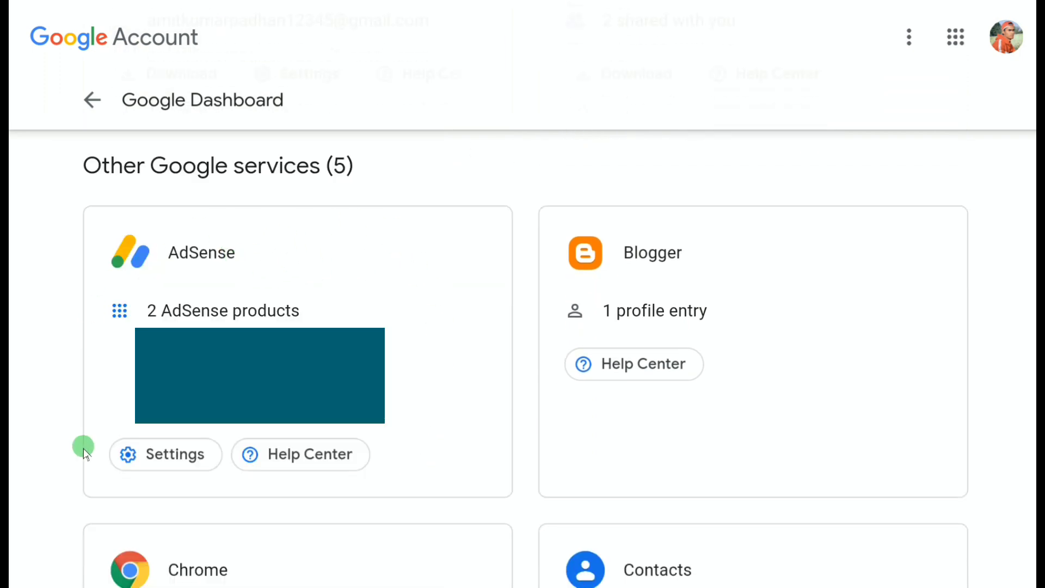
pyautogui.click(151, 459)
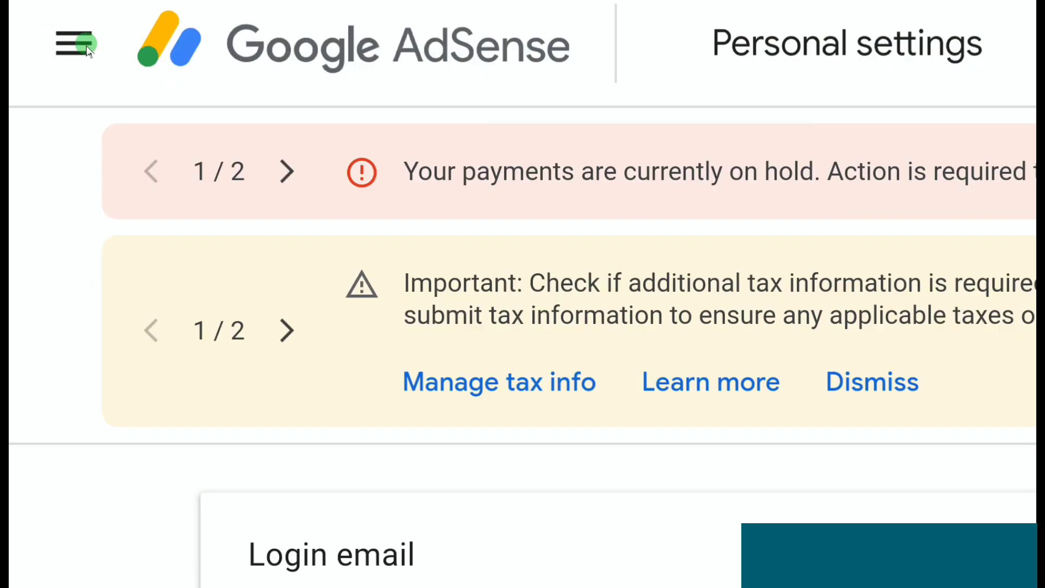
# - Go to the AdSense for YouTube page from the AdSense sections menu
pyautogui.click(86, 44)
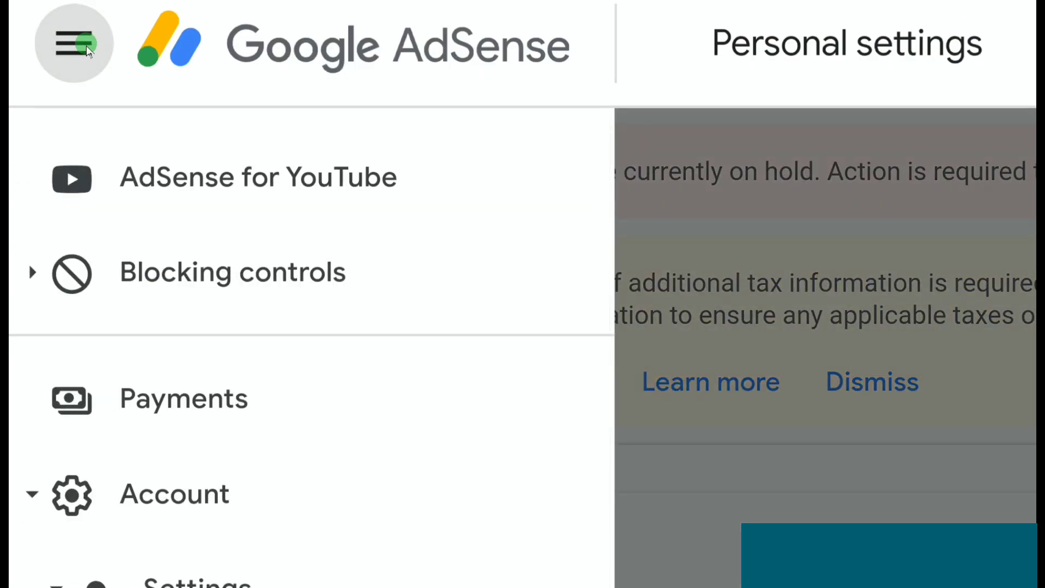
pyautogui.click(247, 185)
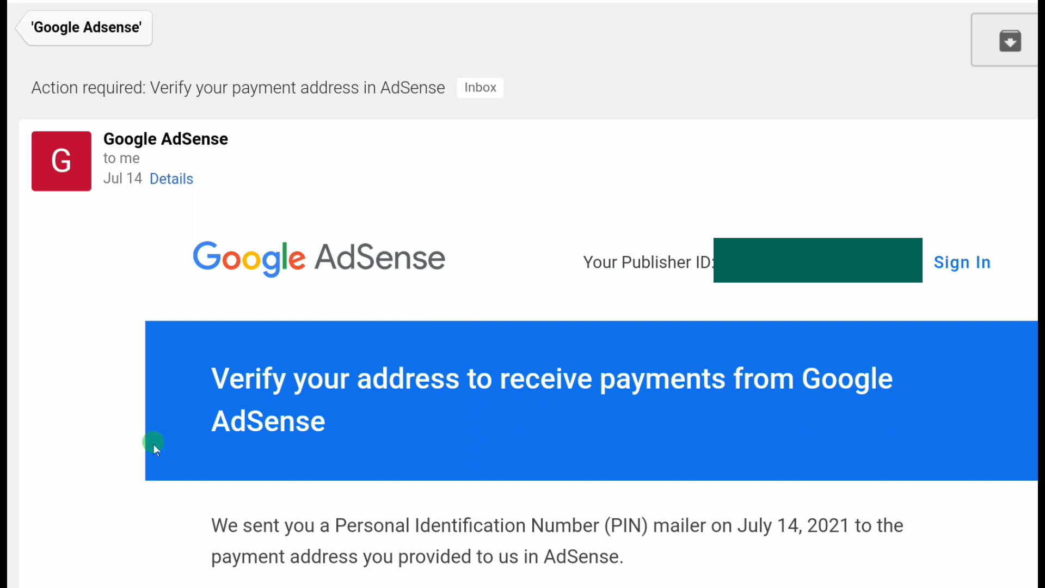
pyautogui.scroll(-9, 152, 443)
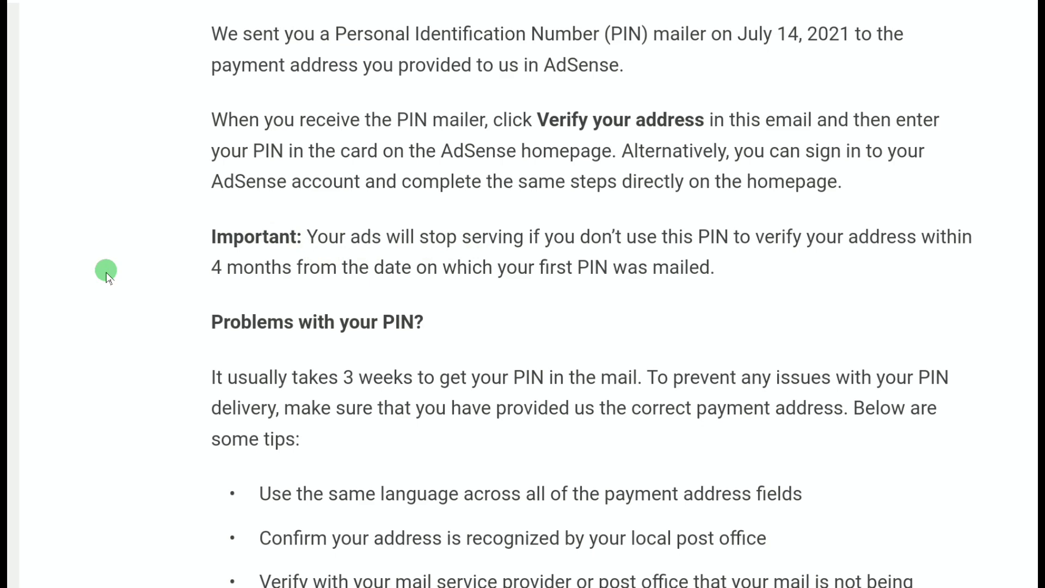
pyautogui.scroll(-4, 107, 271)
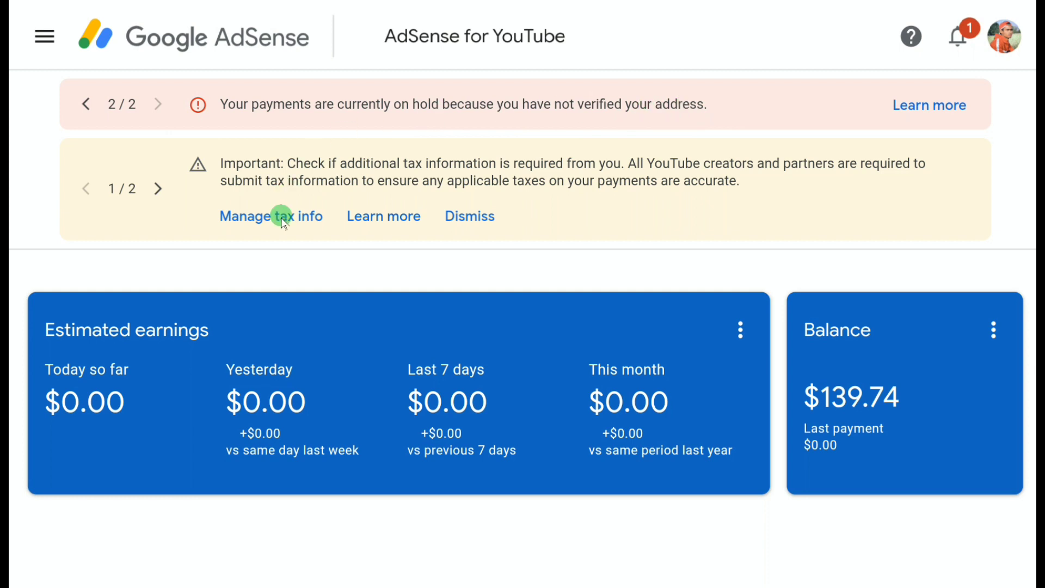
# - Scroll the AdSense home page down to the 'Verify your billing address' to-do card
pyautogui.scroll(-8, 281, 218)
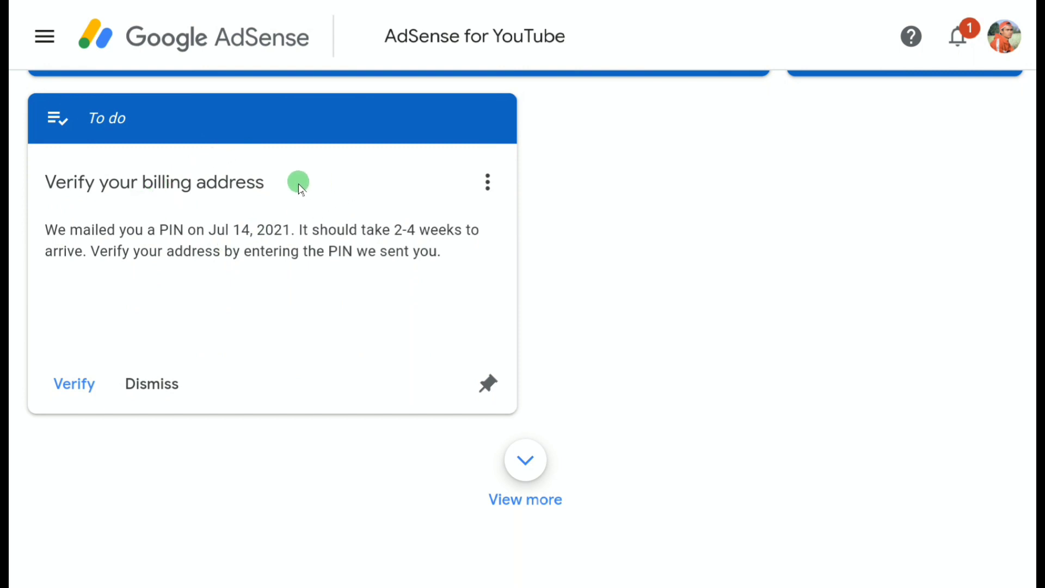
# - Enter the mailed six-digit PIN in 'Your PIN' and submit it
pyautogui.click(61, 385)
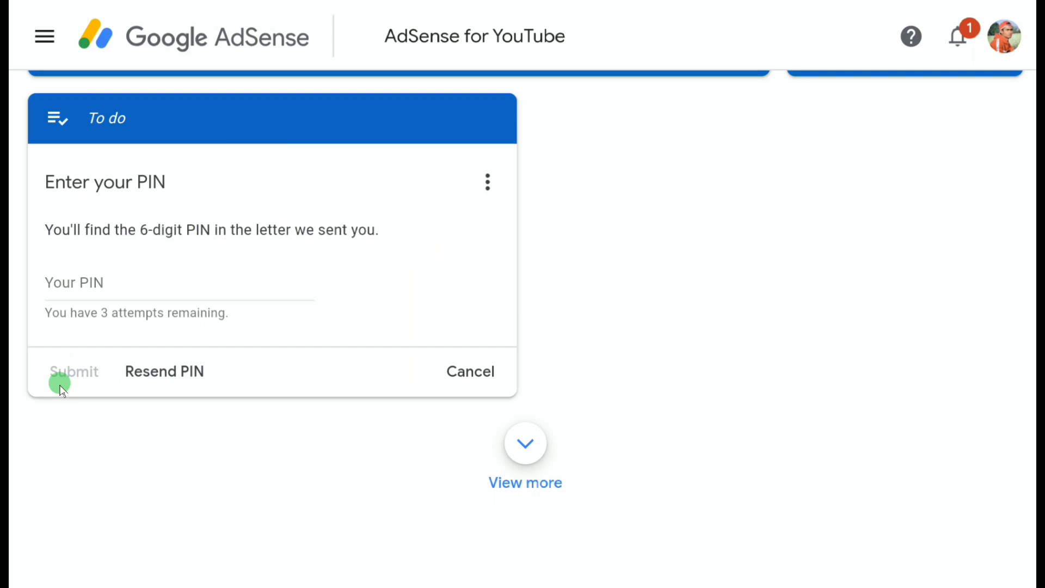
pyautogui.click(56, 282)
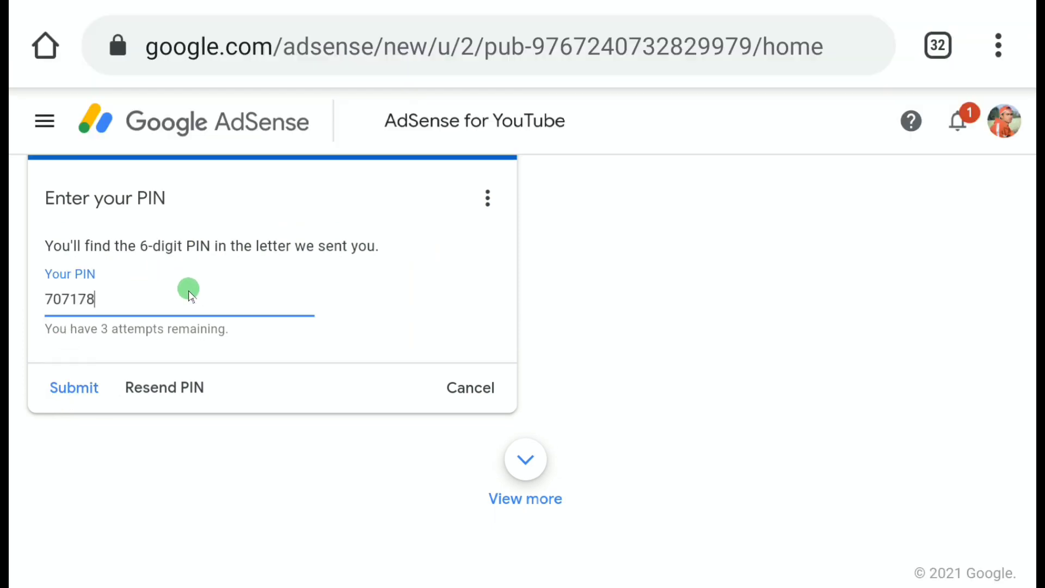
pyautogui.click(55, 388)
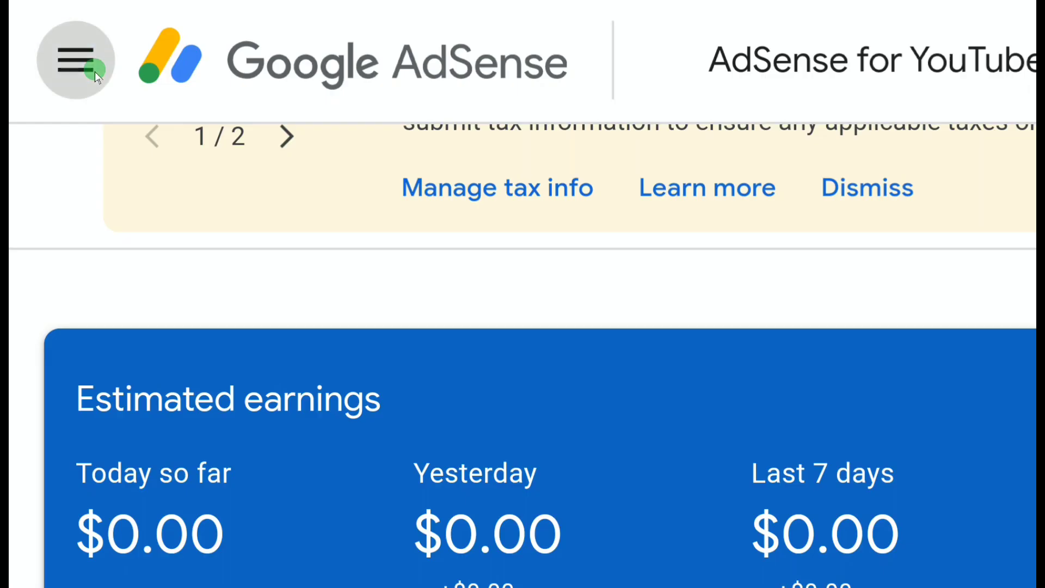
# - Go to the Payments page and scroll to the 'How you get paid' card
pyautogui.click(94, 71)
pyautogui.click(233, 416)
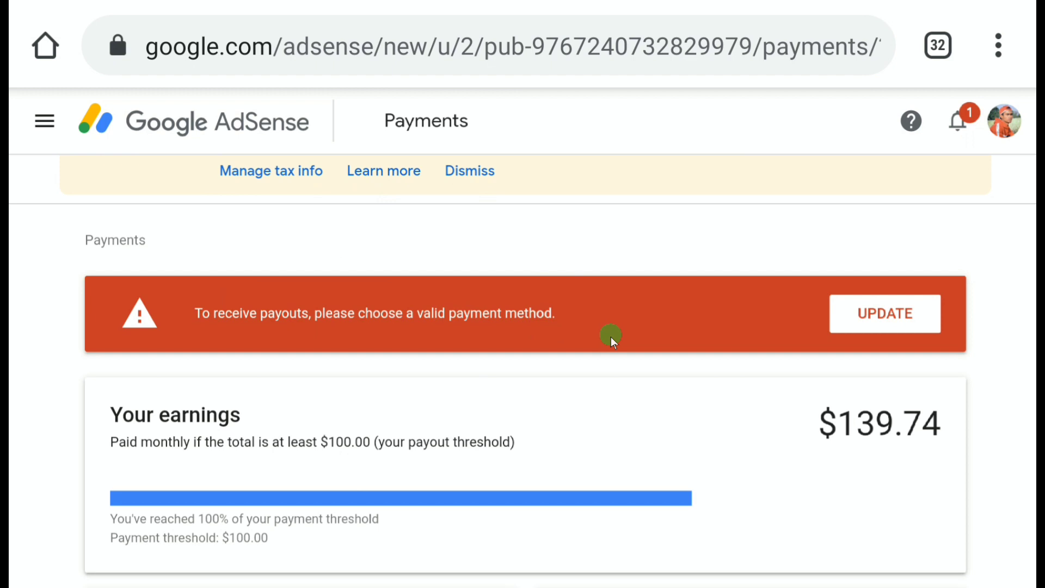
pyautogui.scroll(-3, 611, 336)
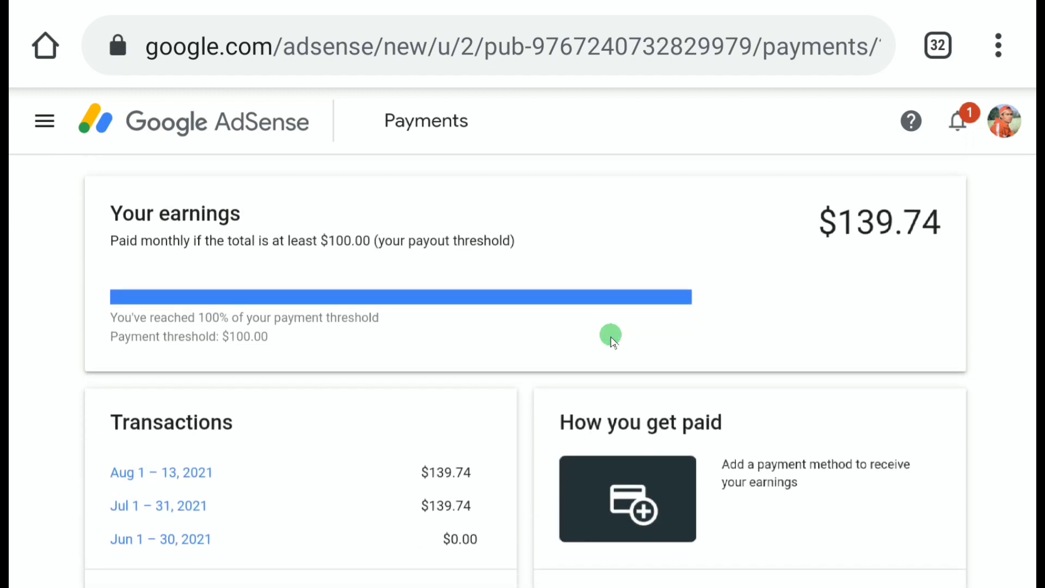
pyautogui.scroll(-3, 611, 338)
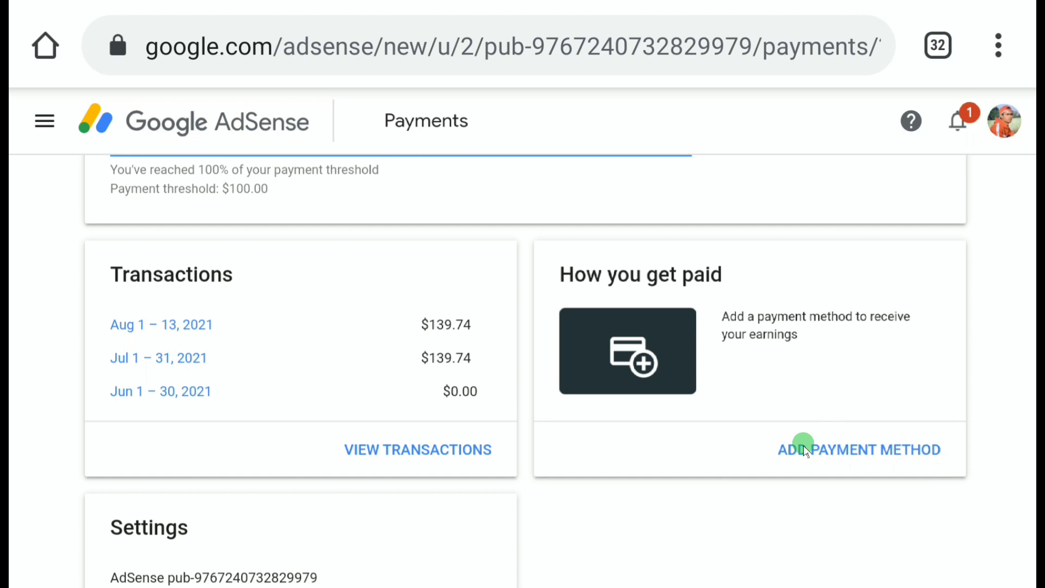
# - Start a new wire-transfer bank payment method and expand the optional intermediary bank fields
pyautogui.click(805, 450)
pyautogui.scroll(-2, 727, 285)
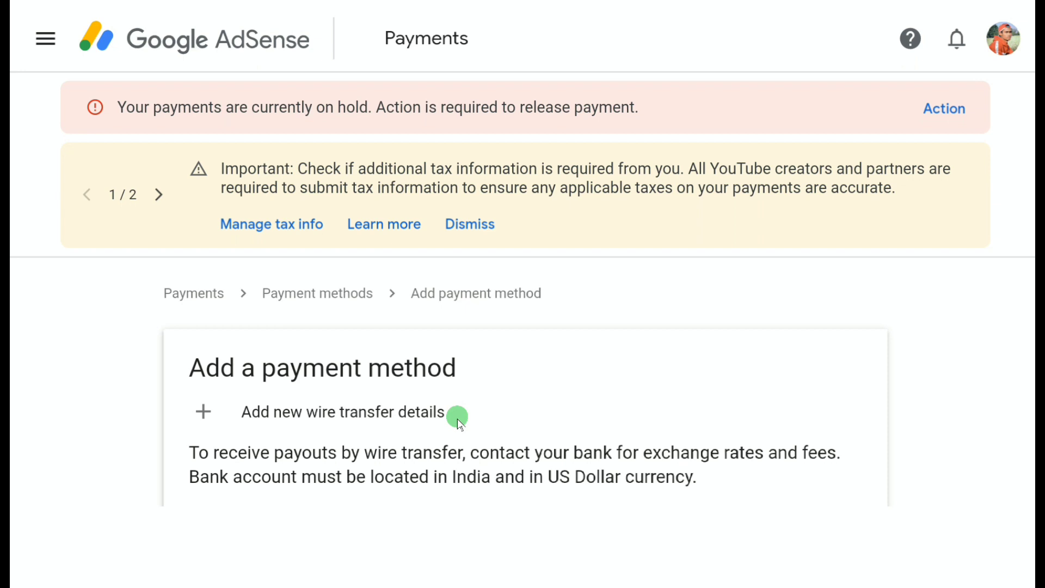
pyautogui.scroll(-5, 458, 419)
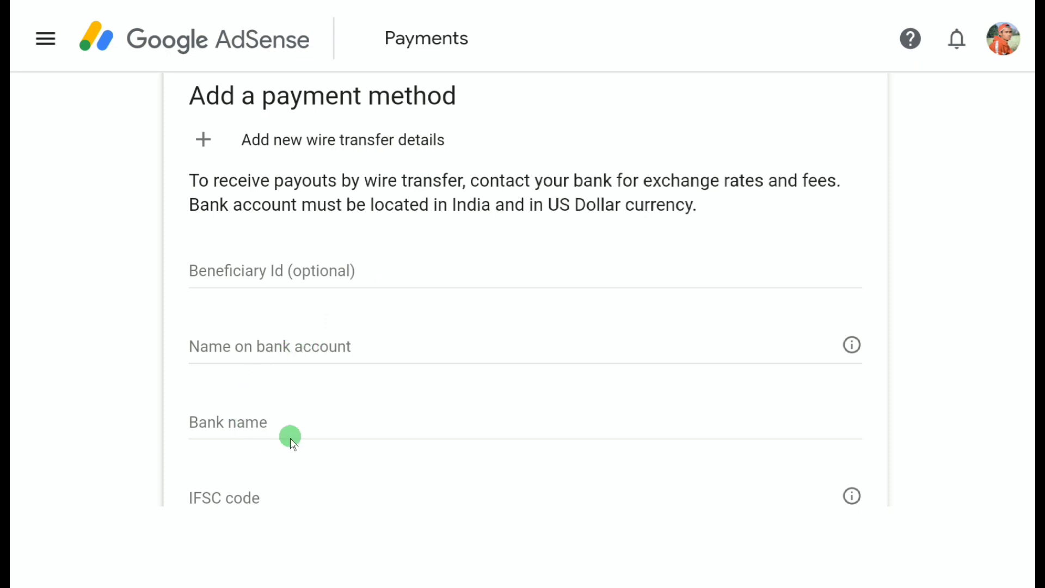
pyautogui.scroll(-3, 290, 417)
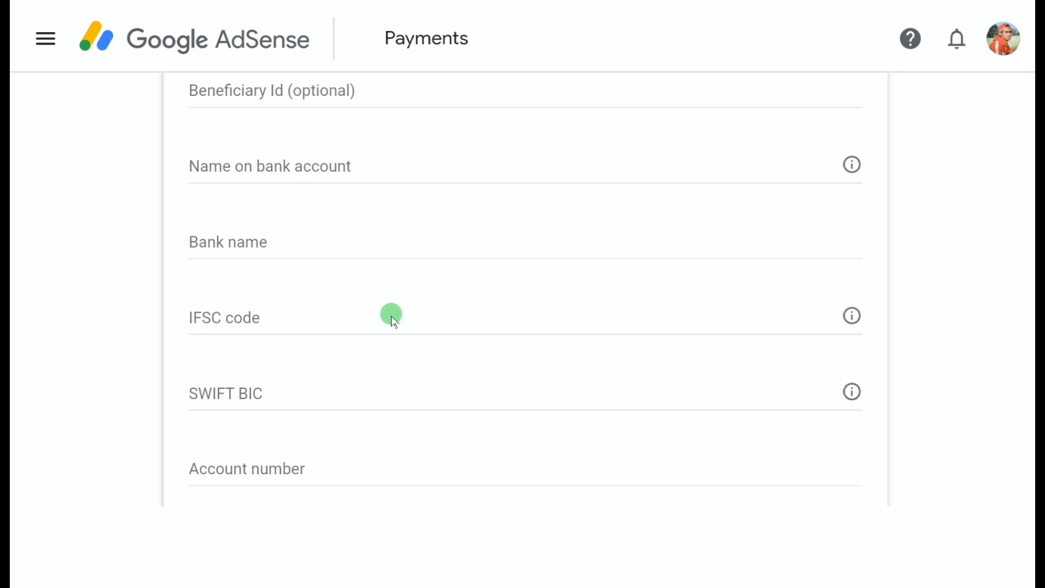
pyautogui.scroll(-2, 359, 403)
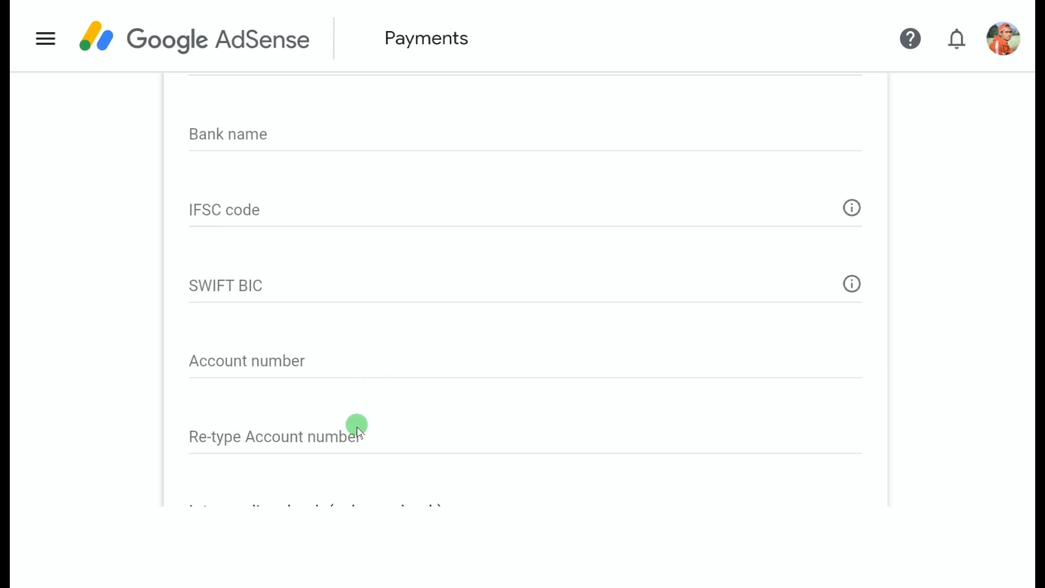
pyautogui.scroll(-3, 358, 430)
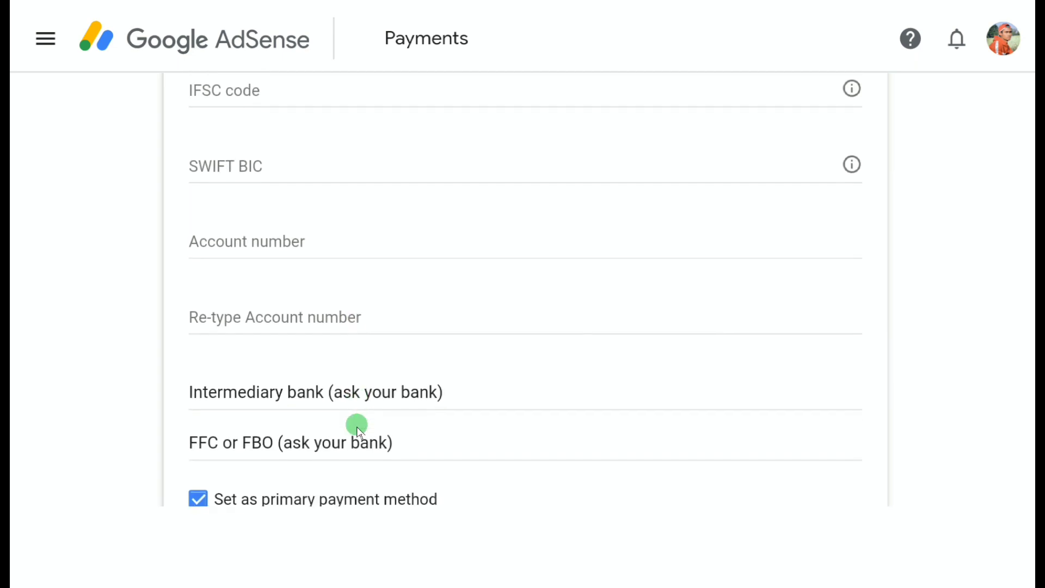
pyautogui.click(427, 357)
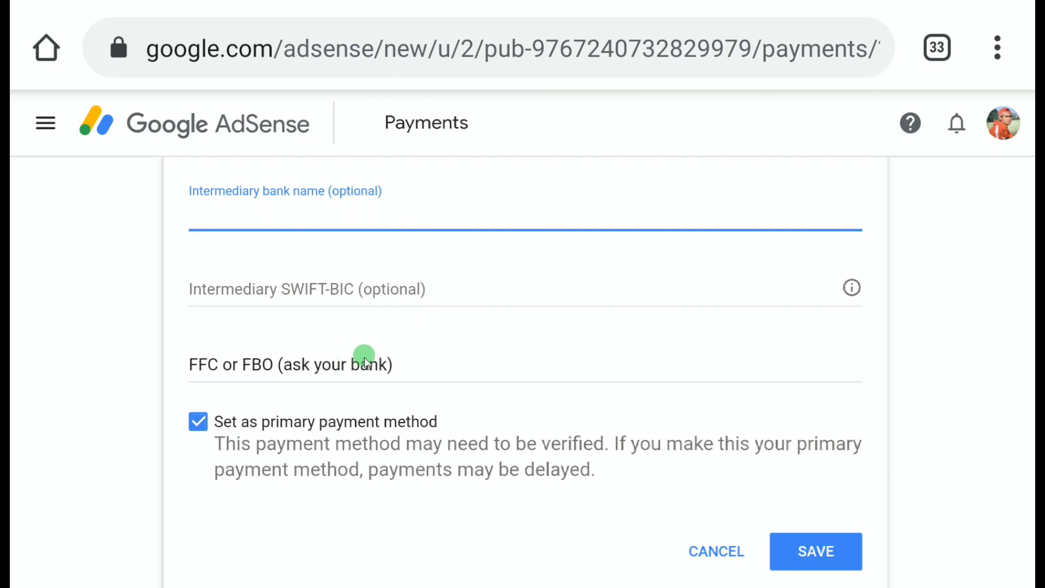
pyautogui.scroll(-2, 366, 363)
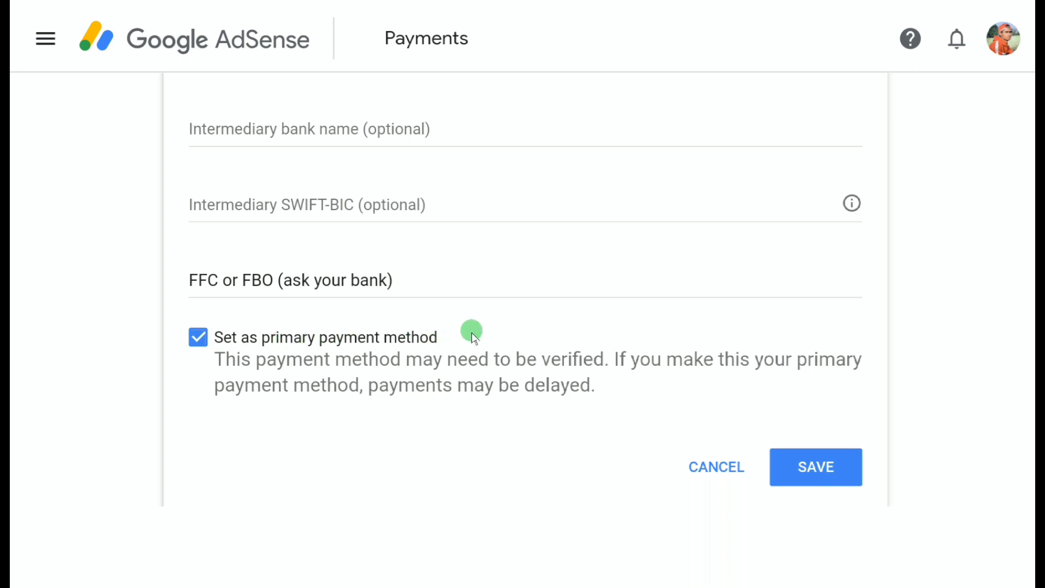
# - Save the wire-transfer bank details as the primary payment method
pyautogui.click(822, 456)
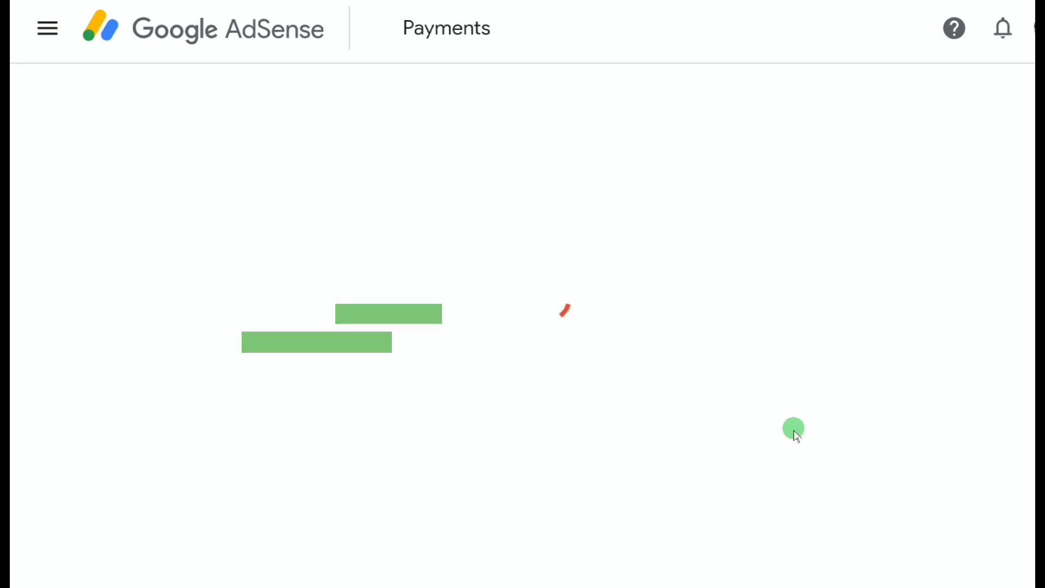